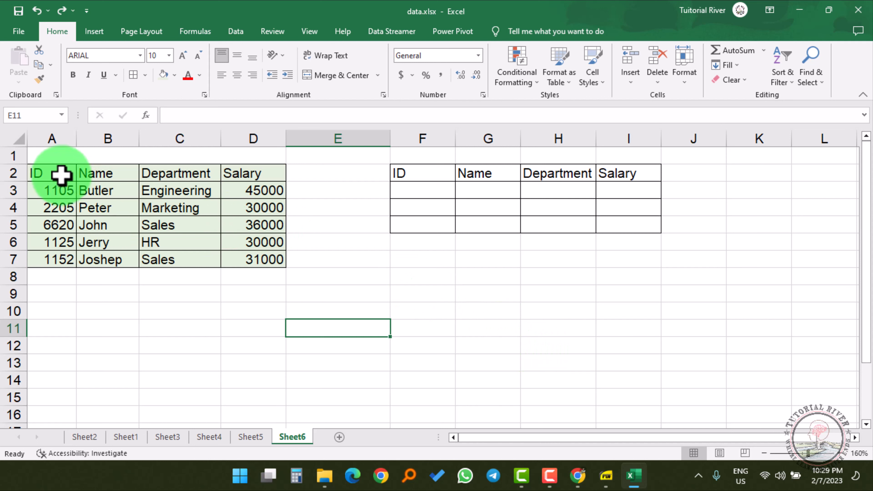
Look over the source table A2:D7 and the ID cell F3.
drag(61, 175, 248, 259)
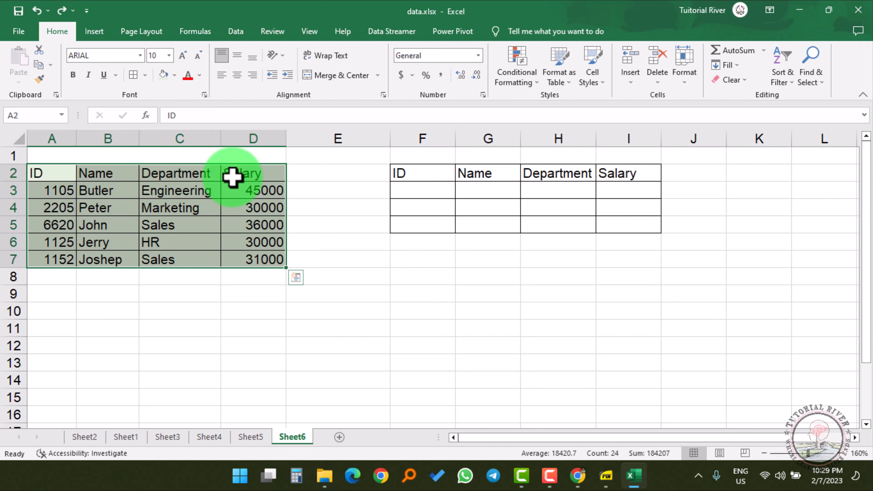
click(243, 176)
click(348, 243)
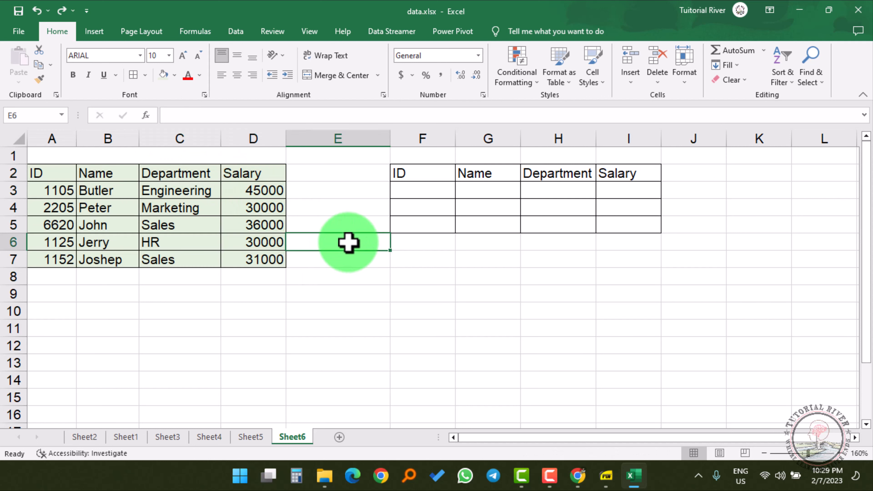
click(411, 195)
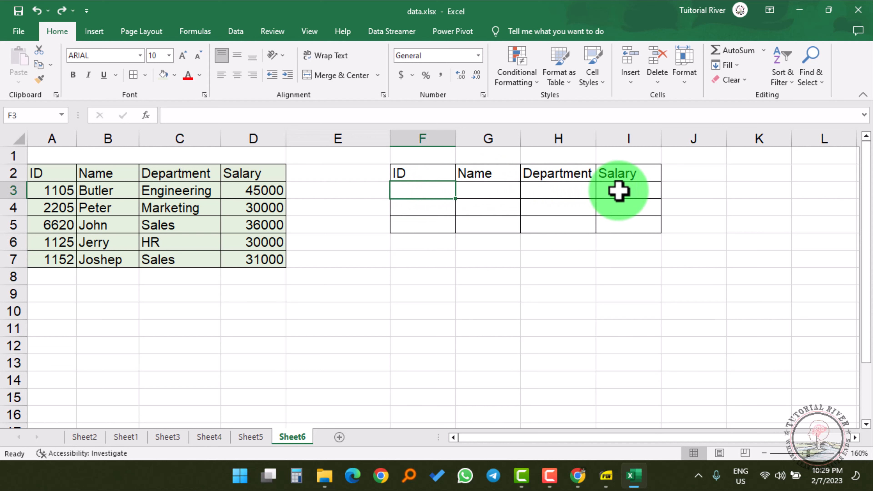
Enter =VLOOKUP(F3,A2:D7,2,FALSE) in G3, which shows #N/A for now.
click(495, 195)
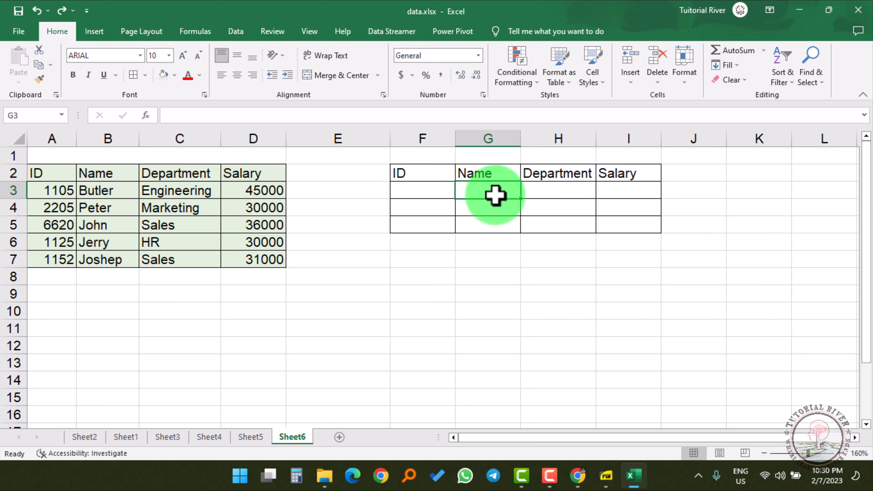
text(=)
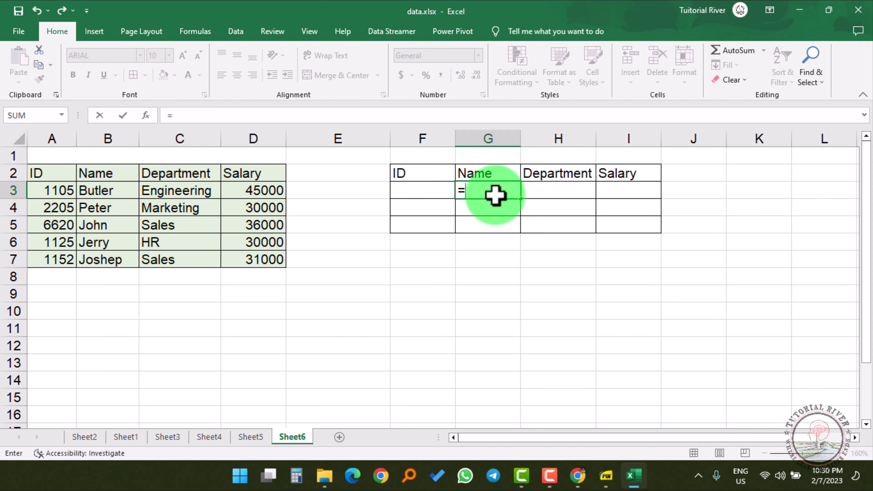
text(vlo)
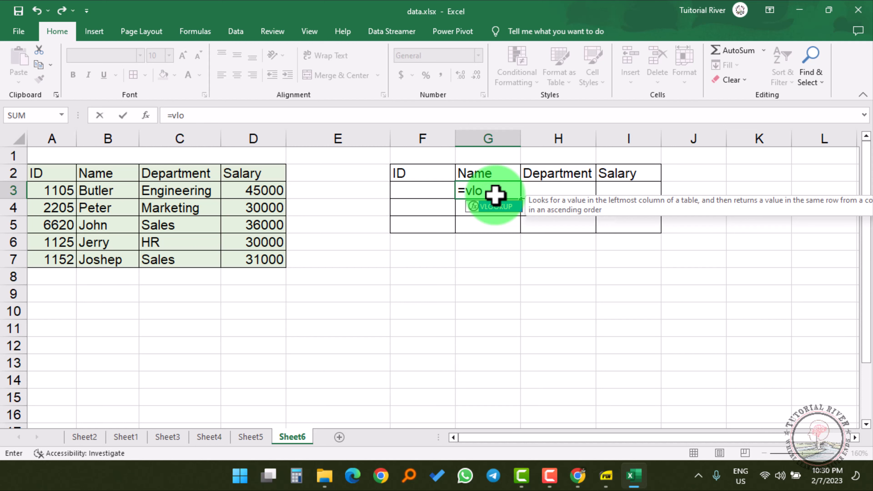
key(Tab)
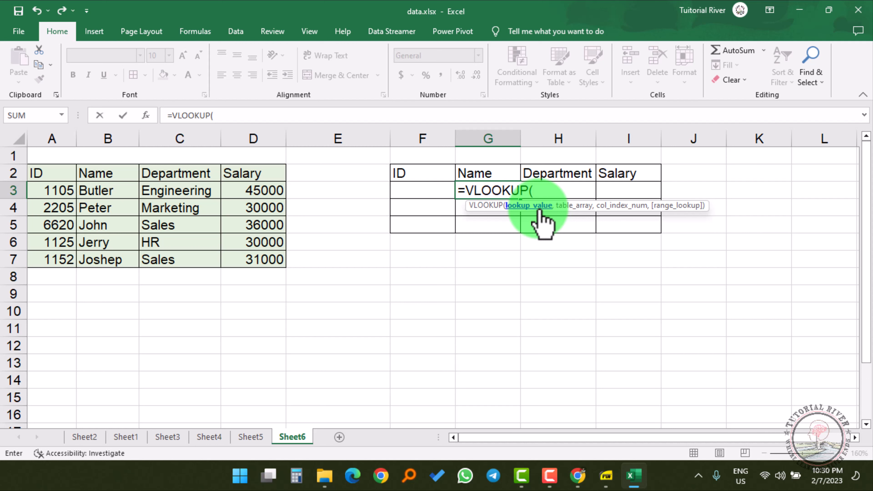
click(416, 192)
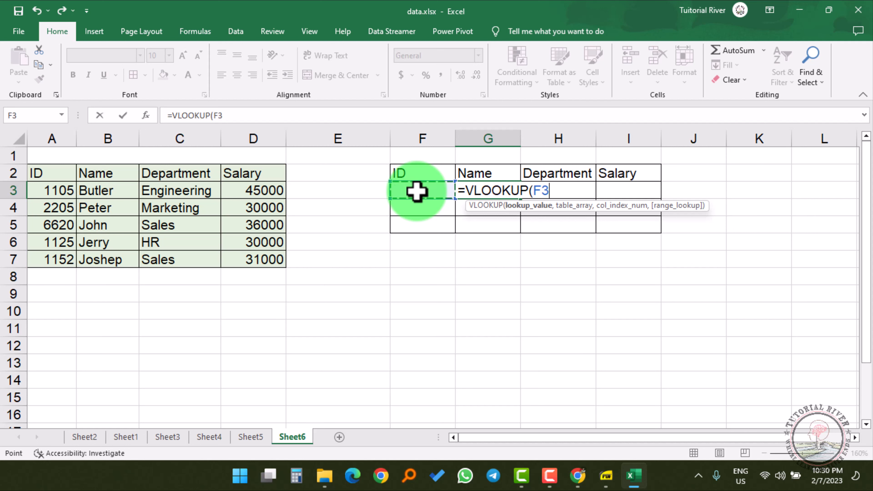
text(,)
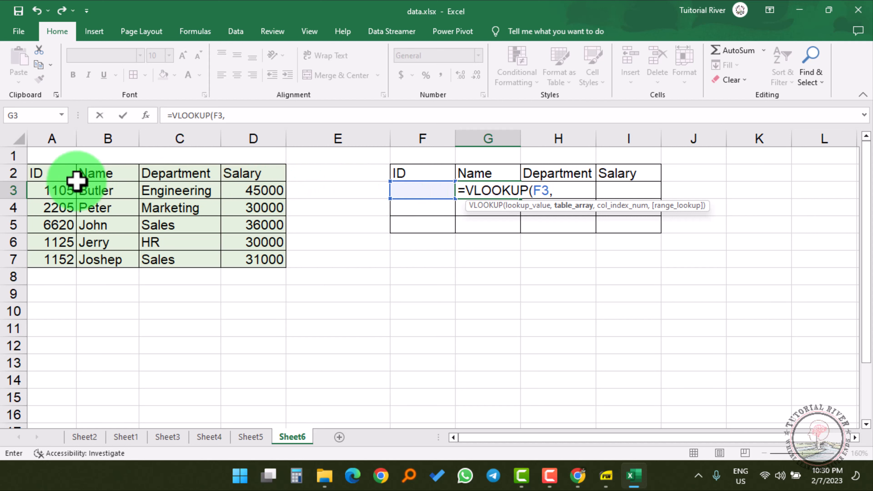
drag(43, 175, 256, 262)
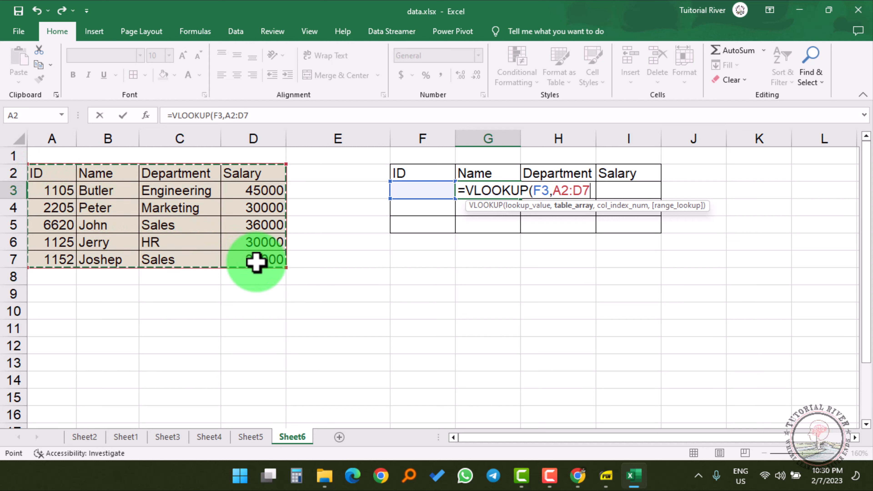
text(,)
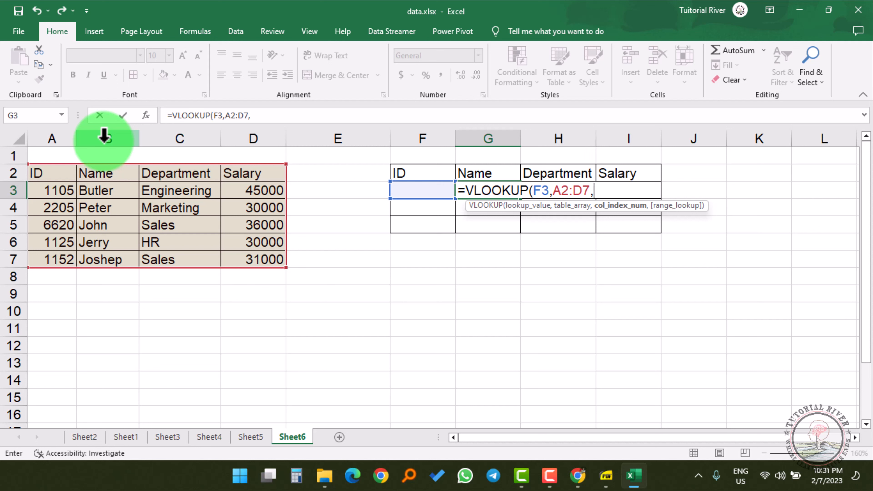
text(2,)
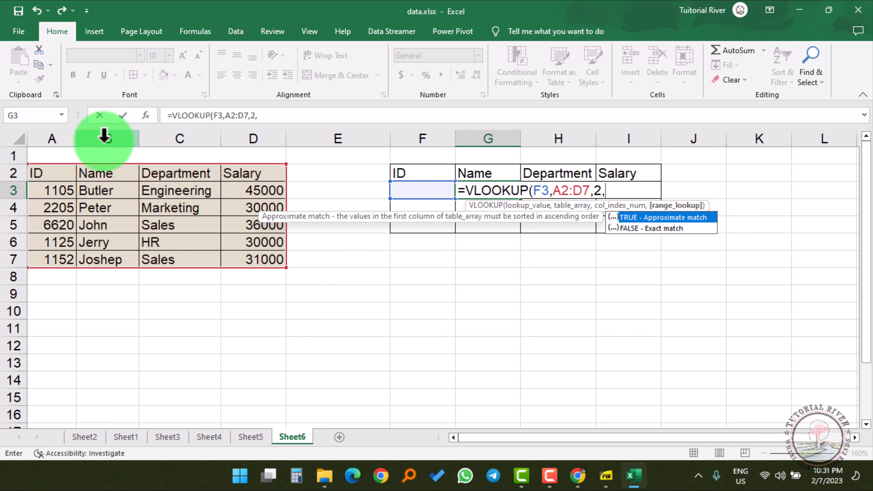
click(663, 229)
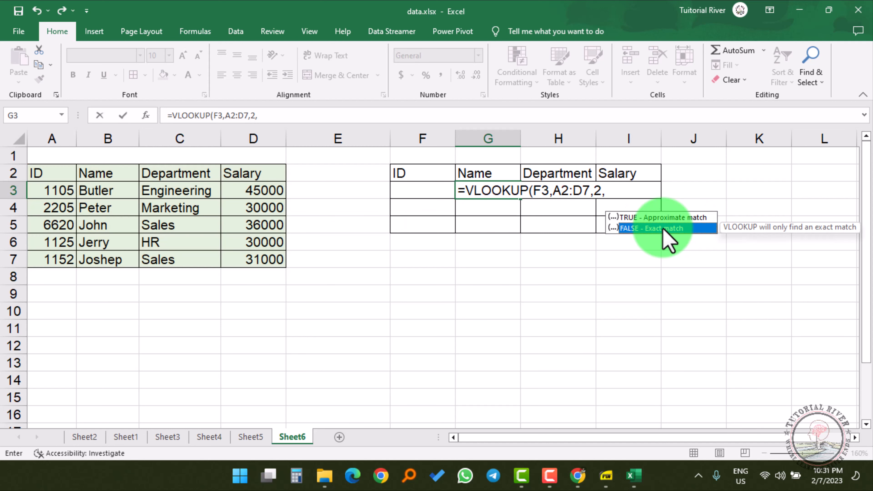
key(Return)
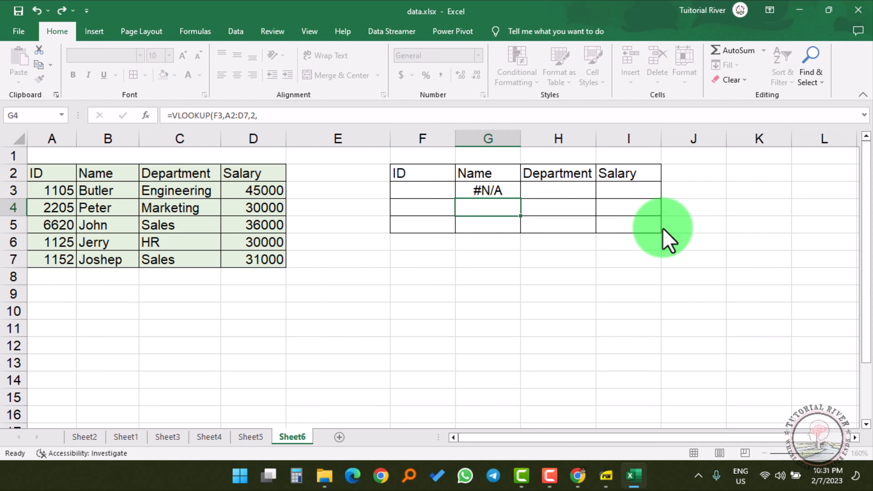
Enter ID 2205 in F3 so the G3 lookup returns Peter.
click(430, 189)
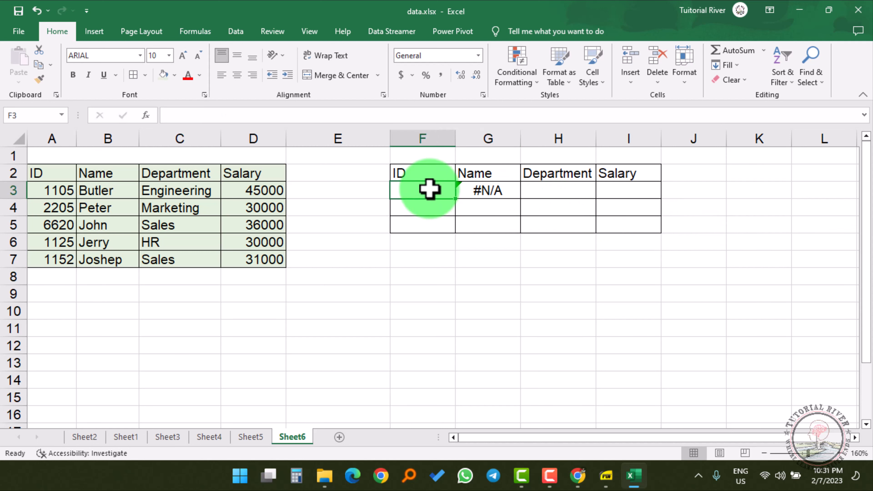
text(220)
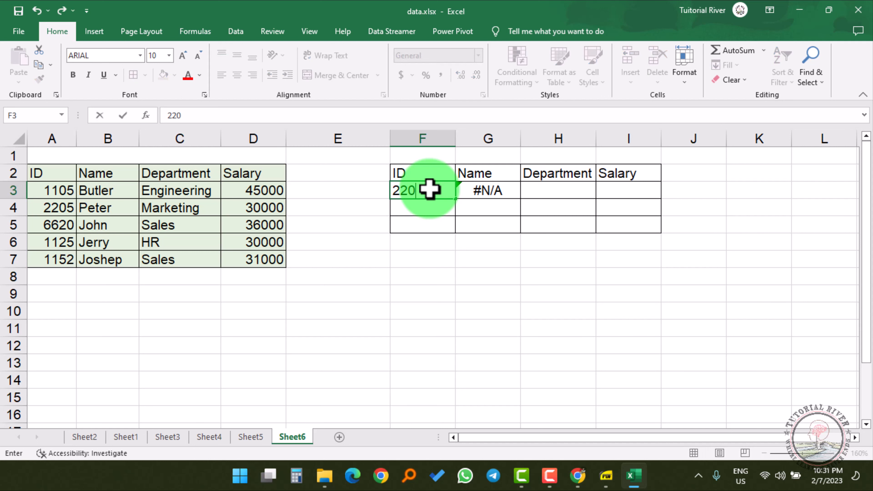
text(5)
key(Return)
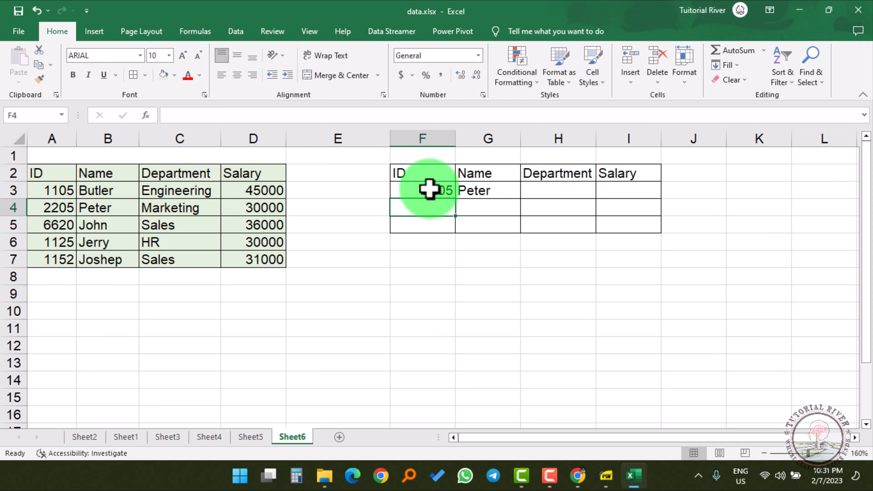
click(496, 190)
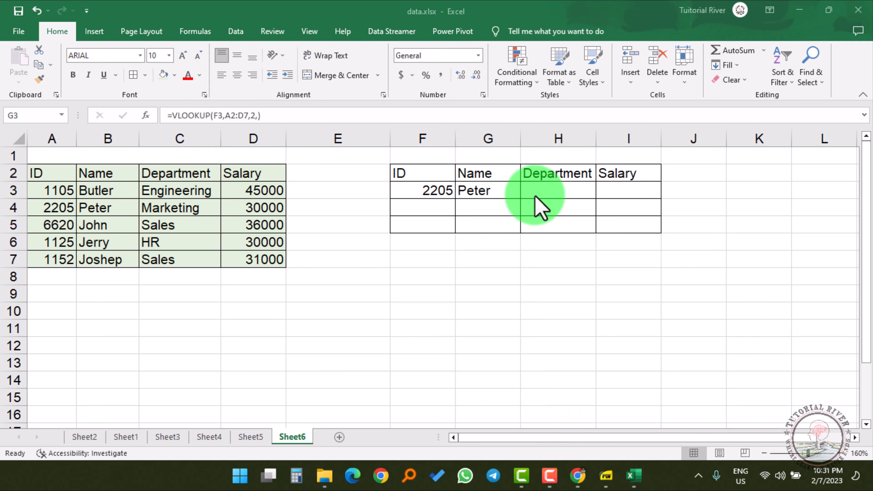
click(541, 192)
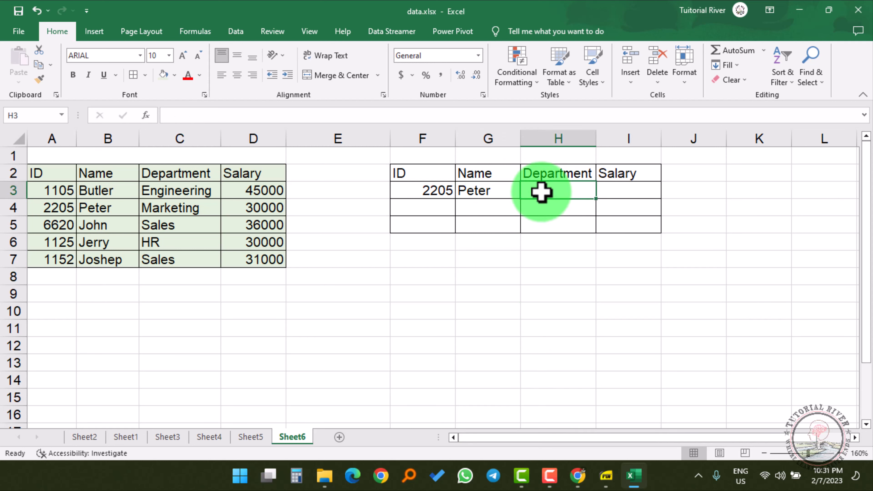
Enter =VLOOKUP(F3,A2:D7,3,FALSE) in H3 so it shows Marketing.
text(=)
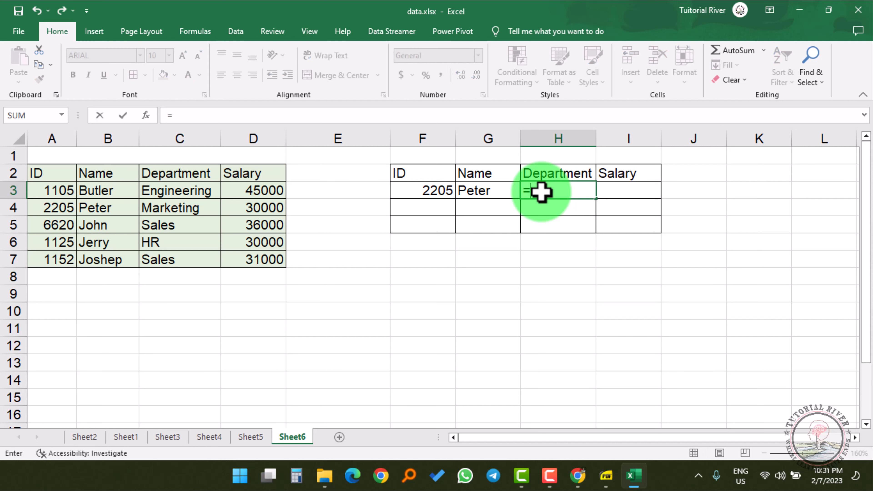
text(VLOOKUP()
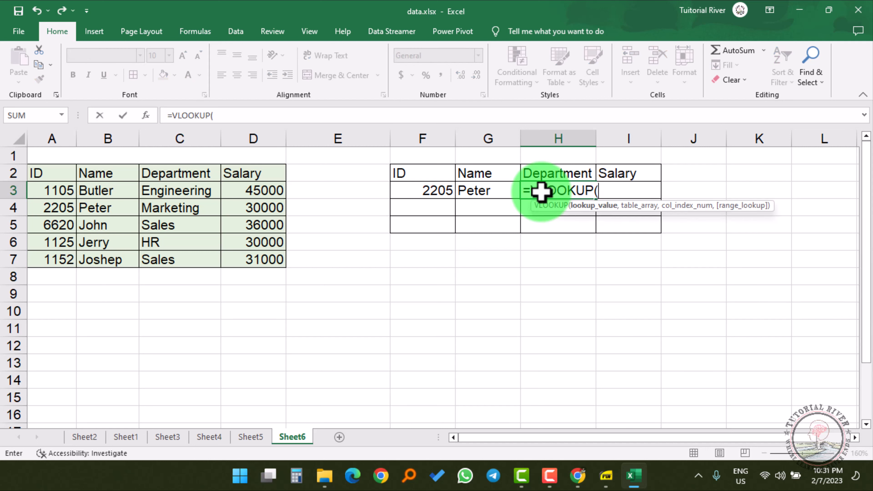
click(428, 189)
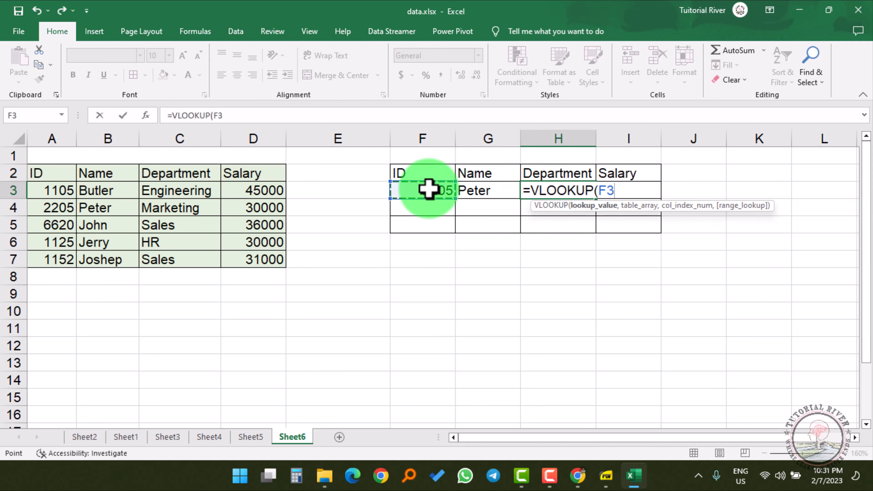
text(,)
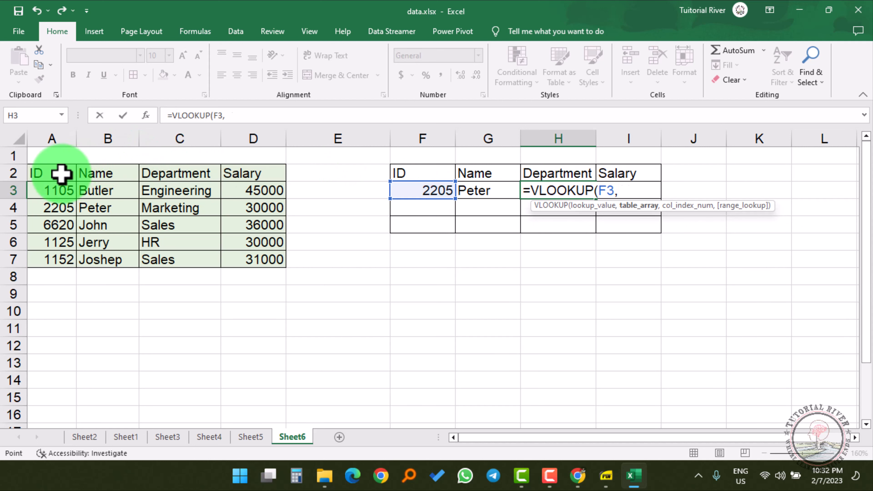
drag(61, 174, 255, 258)
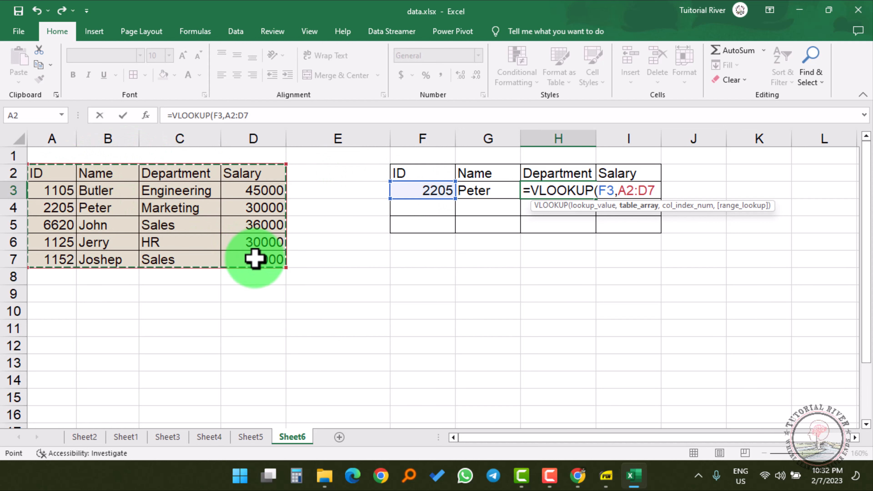
text(,)
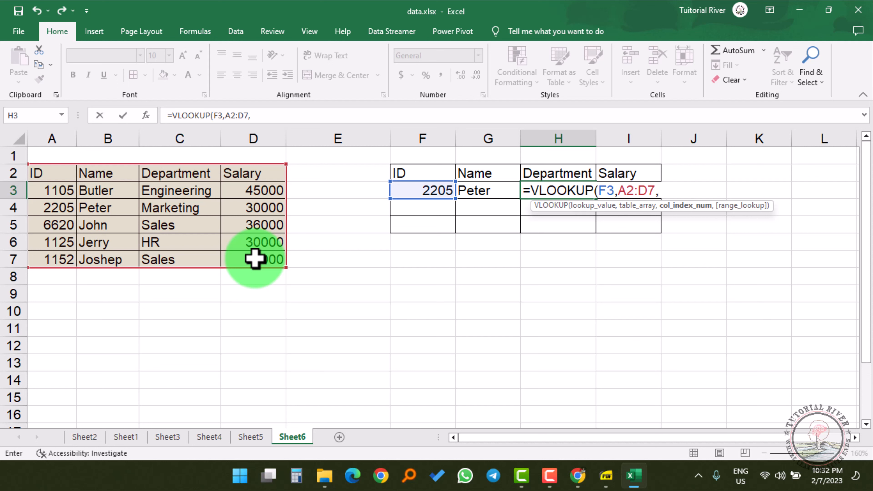
text(3,)
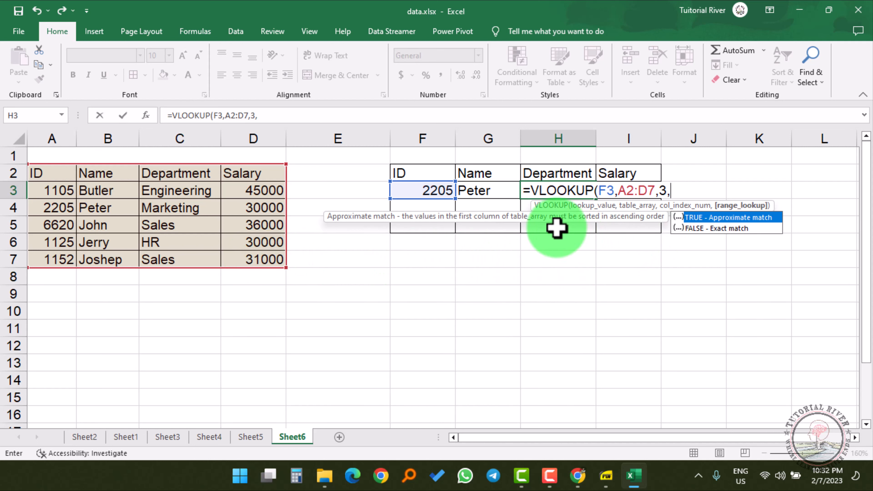
key(Down)
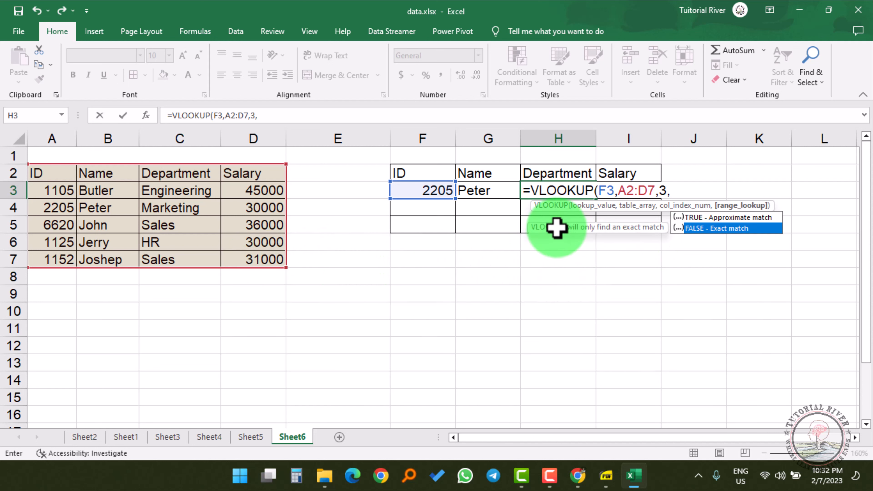
key(Tab)
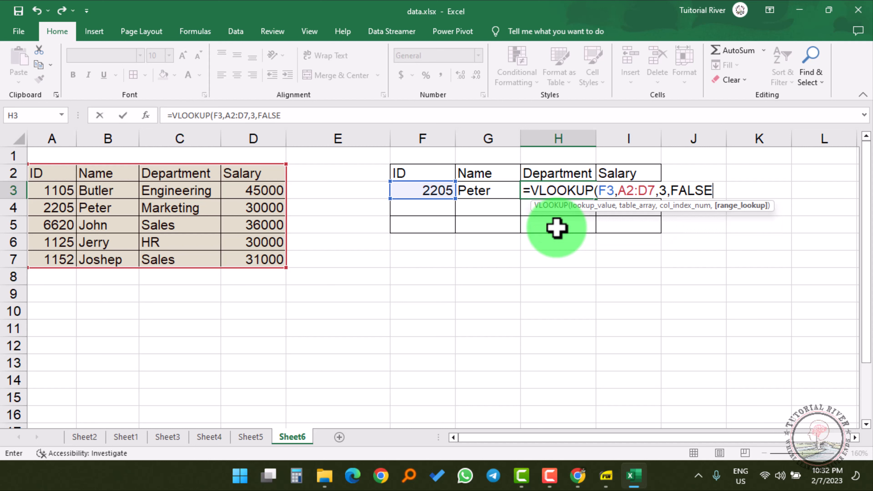
key(BackSpace)
key(BackSpace)
key(BackSpace)
key(BackSpace)
key(BackSpace)
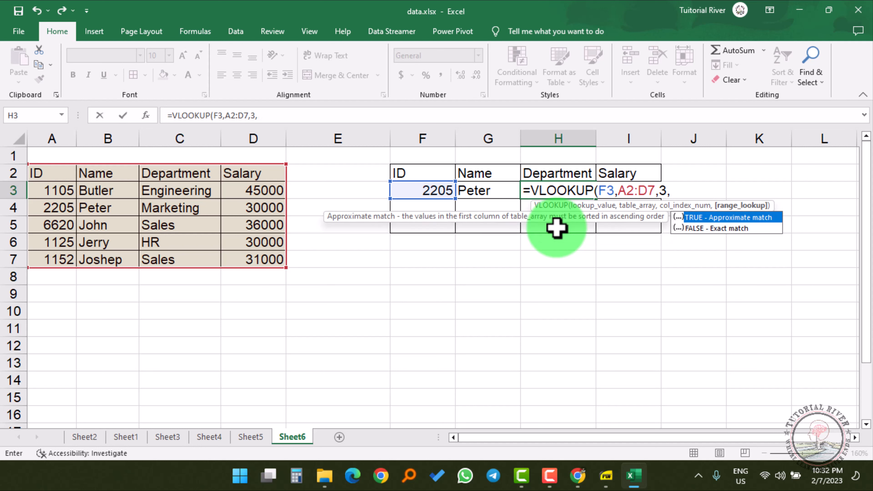
key(Down)
key(Return)
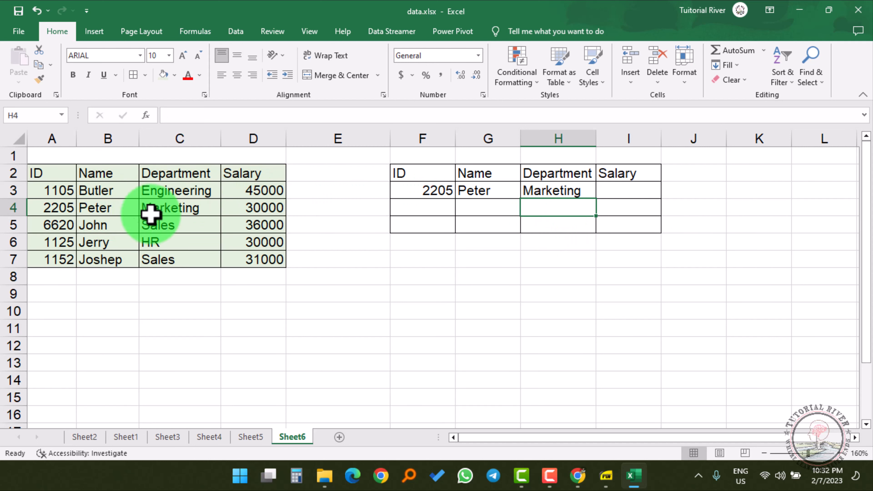
Enter =VLOOKUP(F3,A2:D7,4,FALSE) in I3 so it shows salary 30000.
click(173, 211)
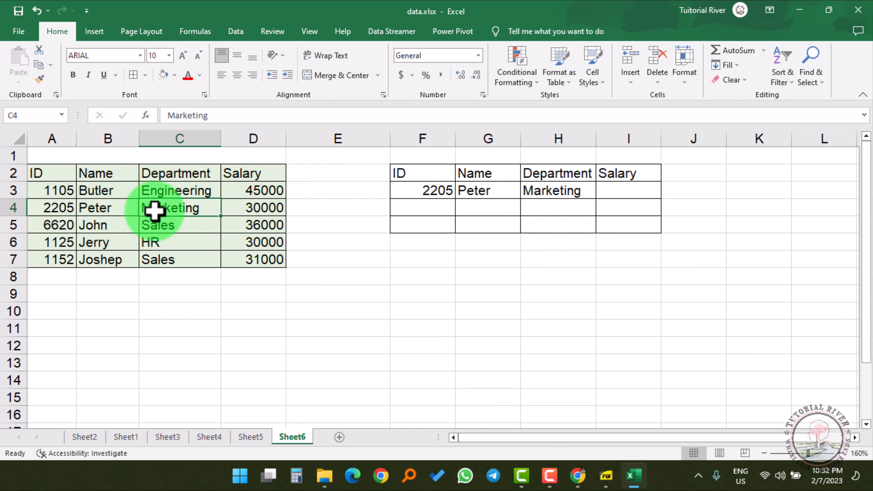
click(610, 191)
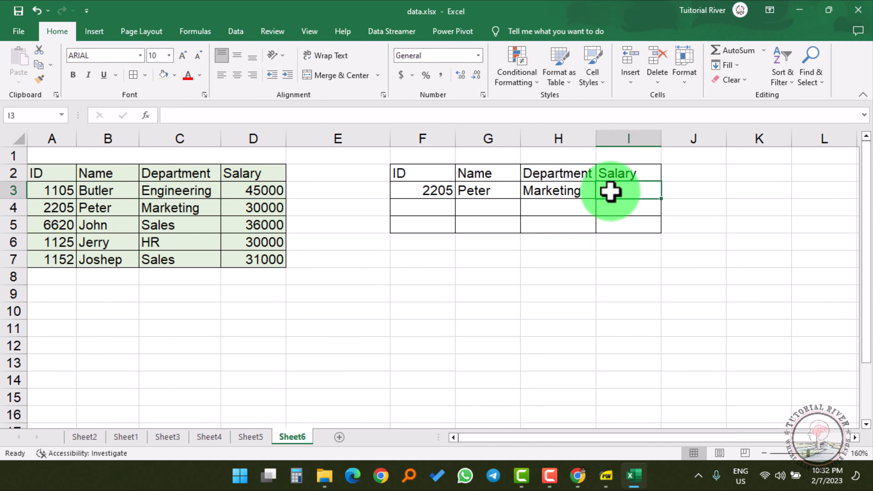
text(=)
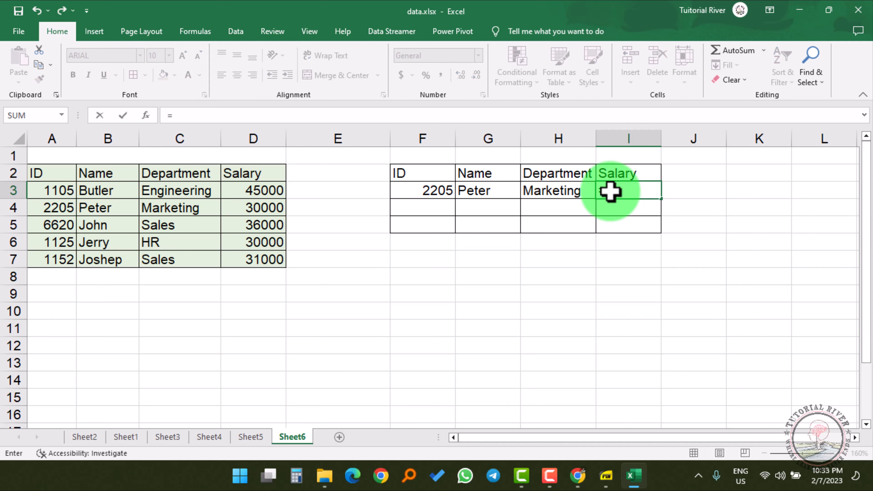
text(vlo)
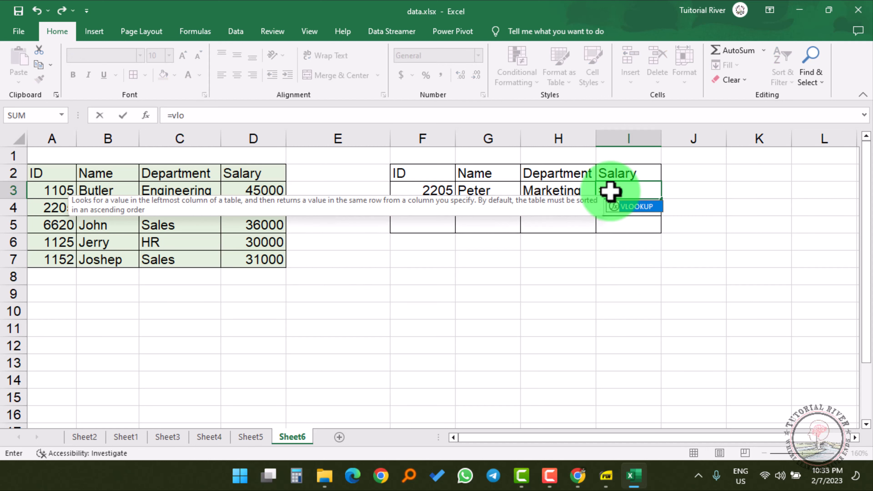
key(Tab)
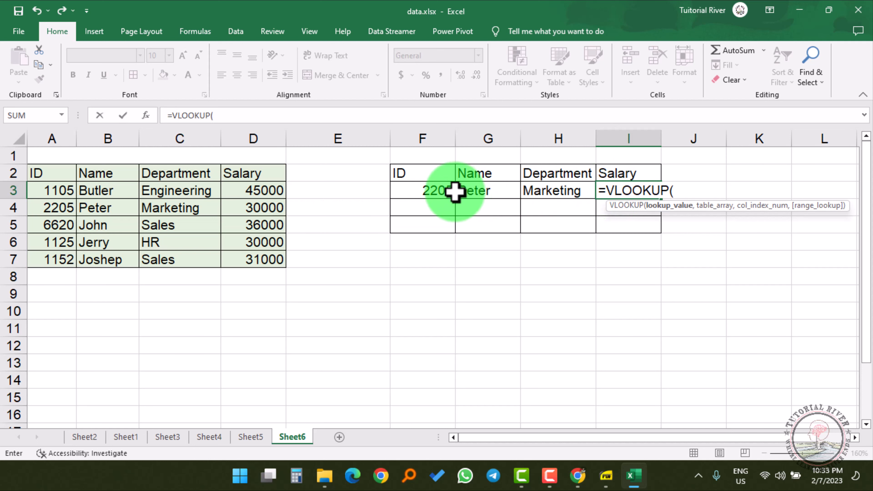
click(433, 191)
text(,)
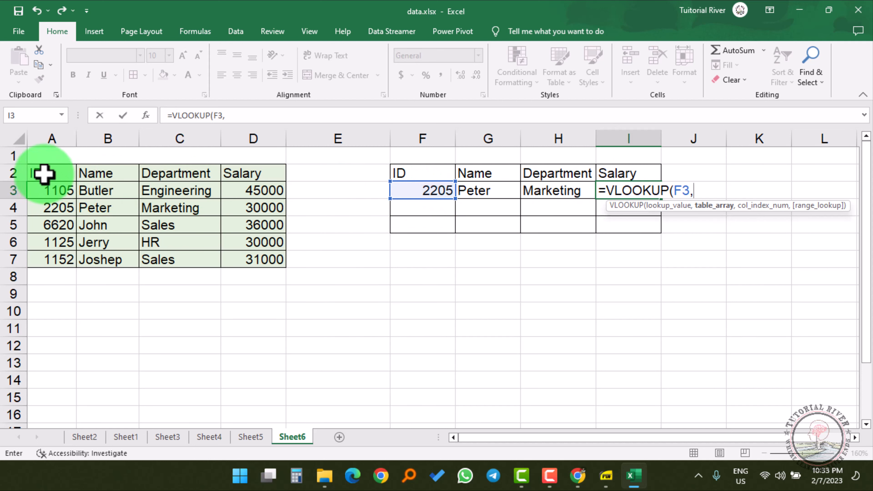
drag(43, 176, 250, 260)
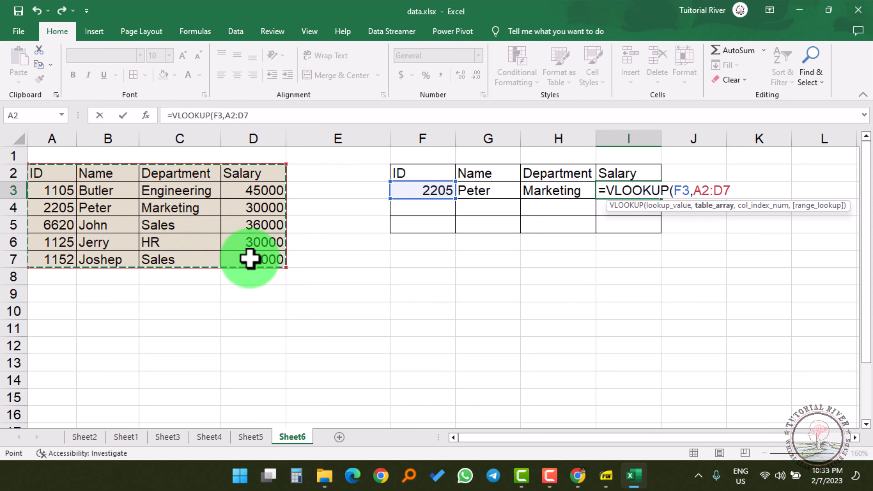
text(,)
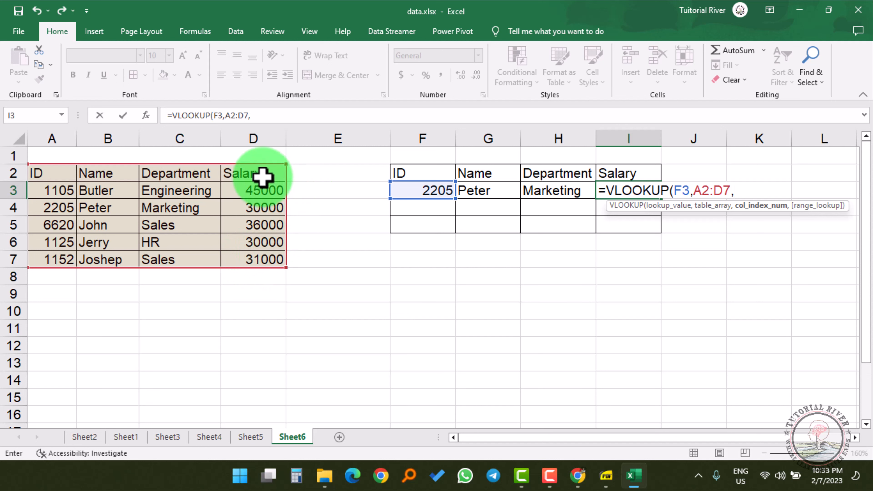
text(4,)
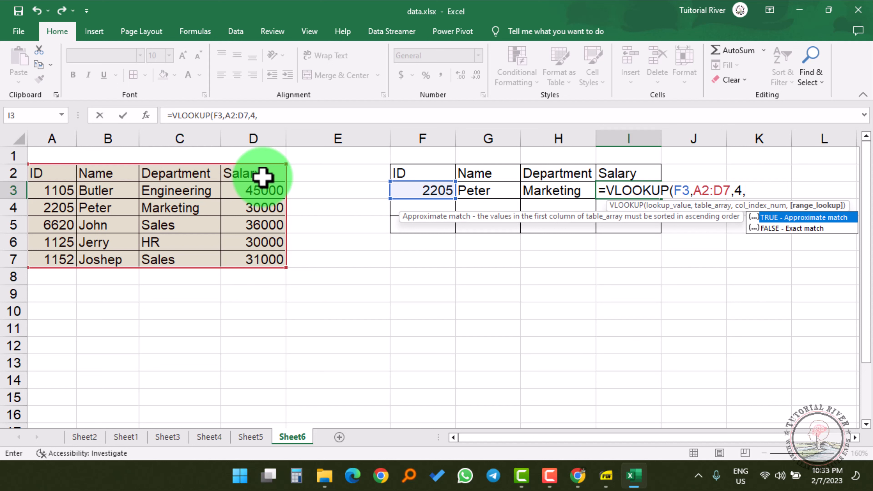
key(Down)
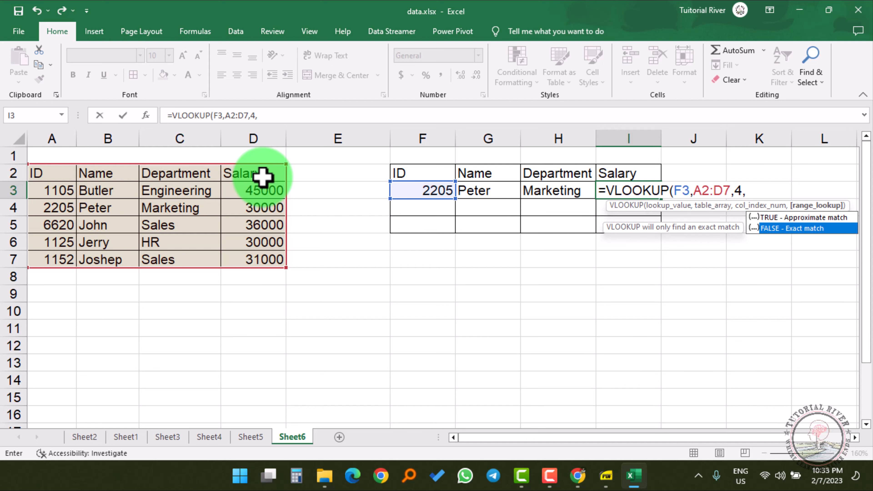
key(Return)
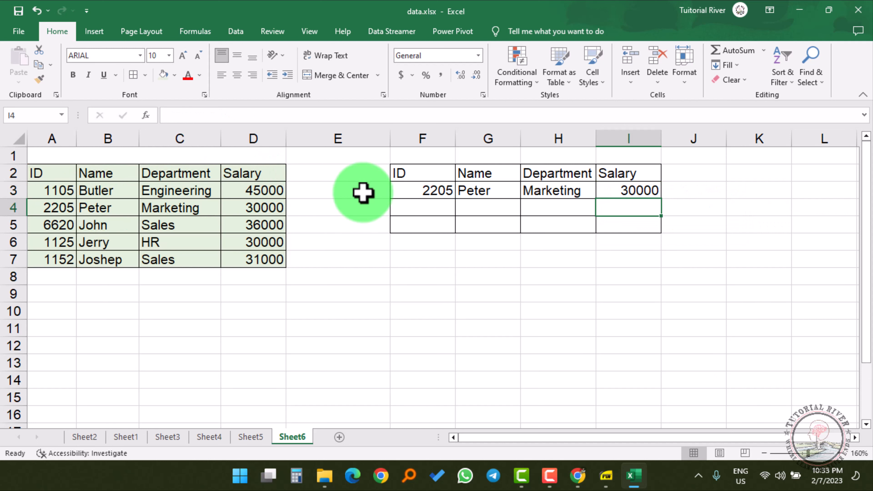
click(406, 190)
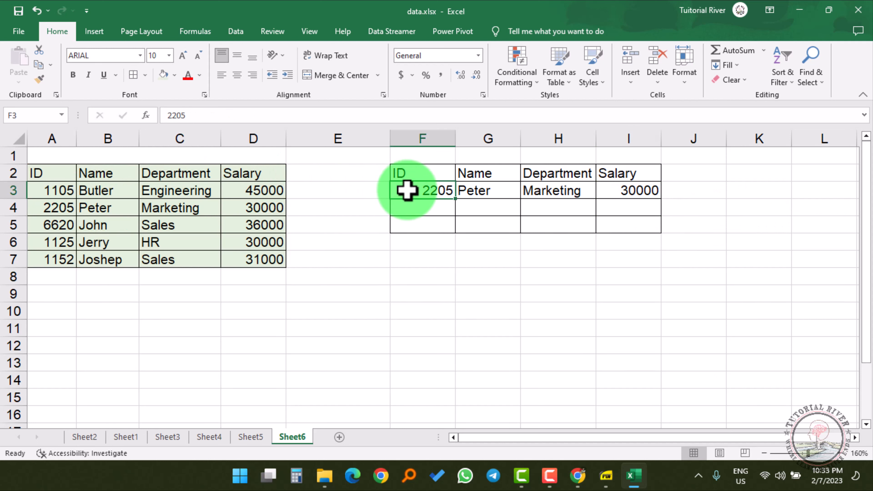